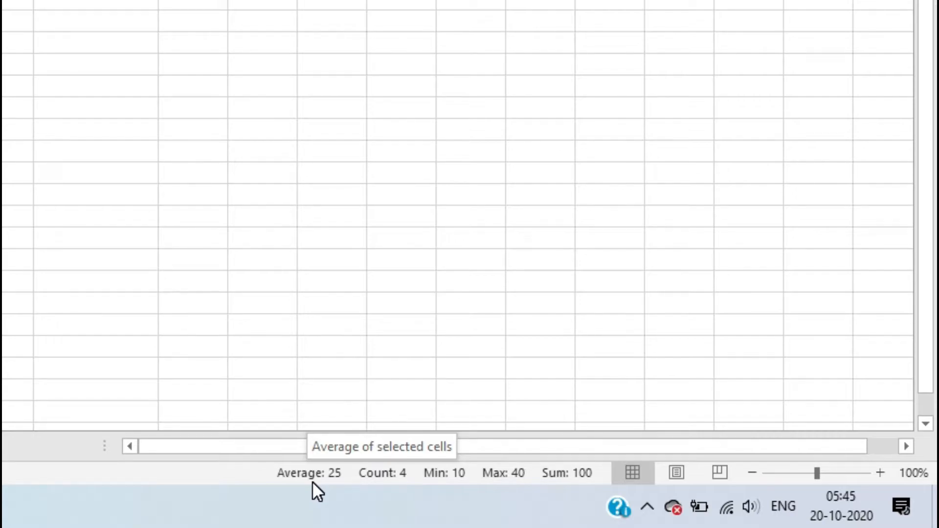
Step: Turn the Average indicator on the status bar off and back on
right_click(244, 477)
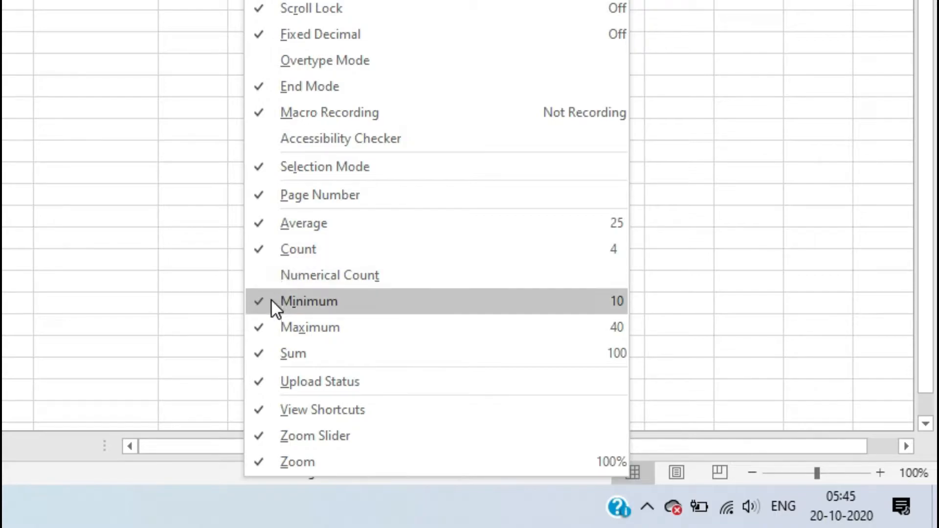
click(257, 228)
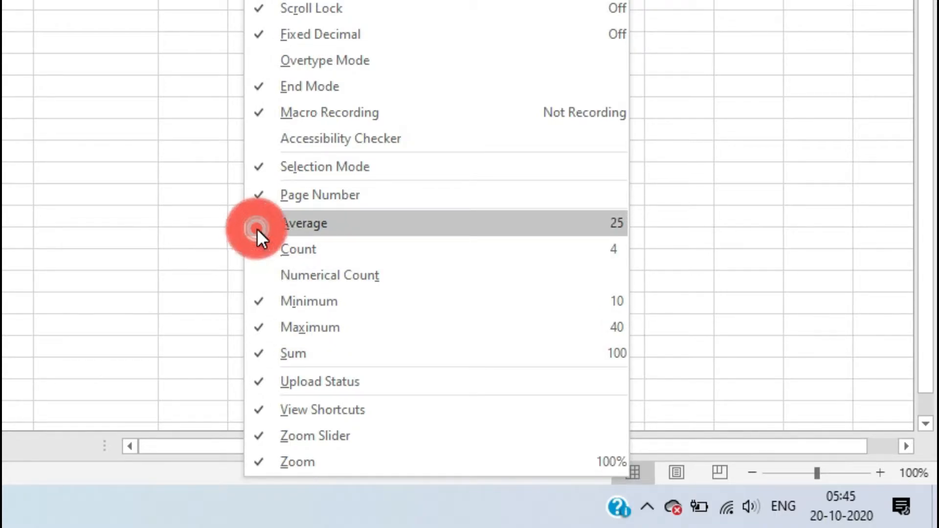
click(128, 463)
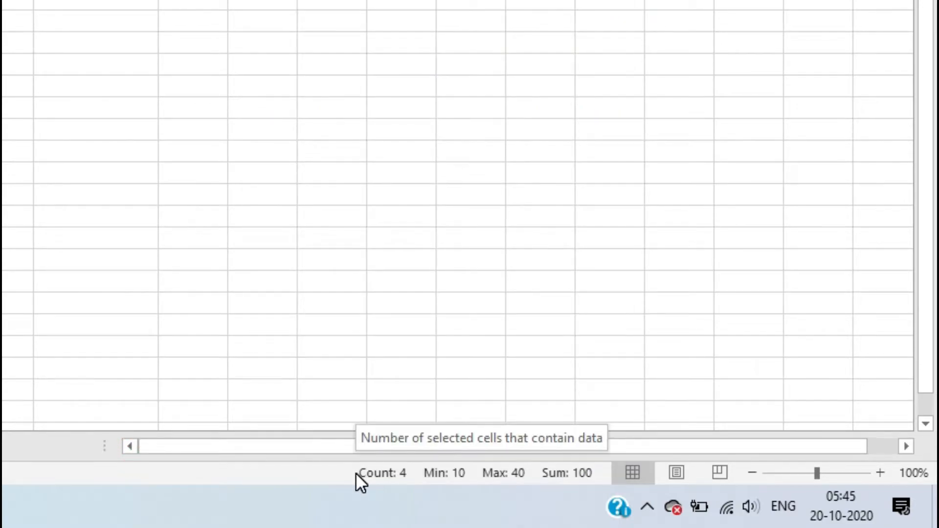
right_click(325, 472)
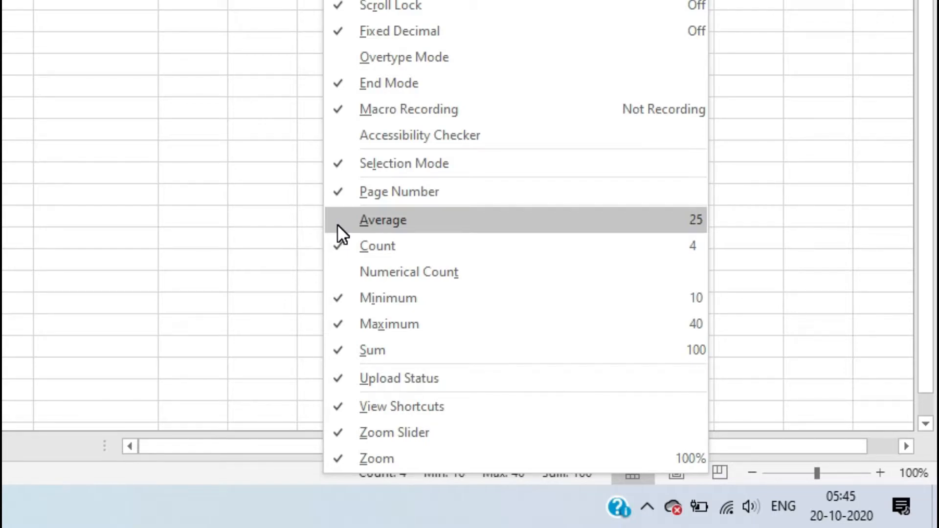
click(344, 220)
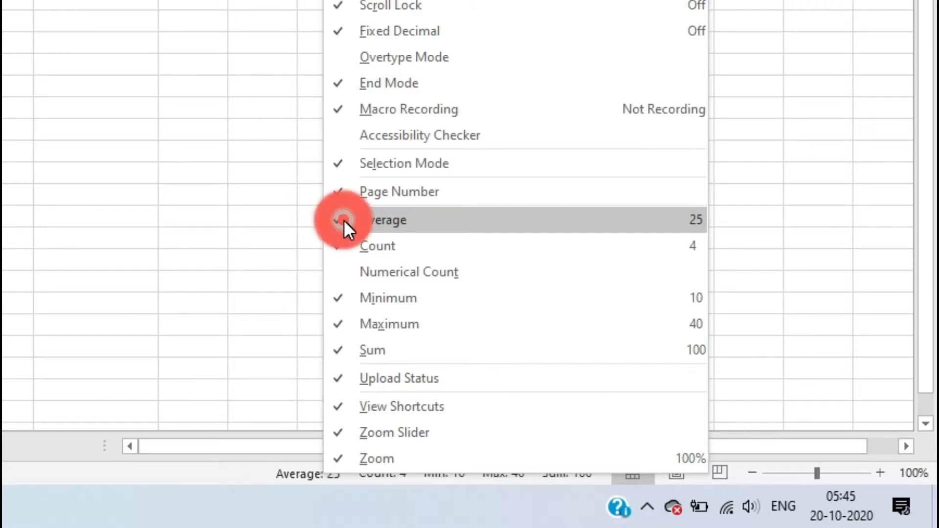
click(169, 211)
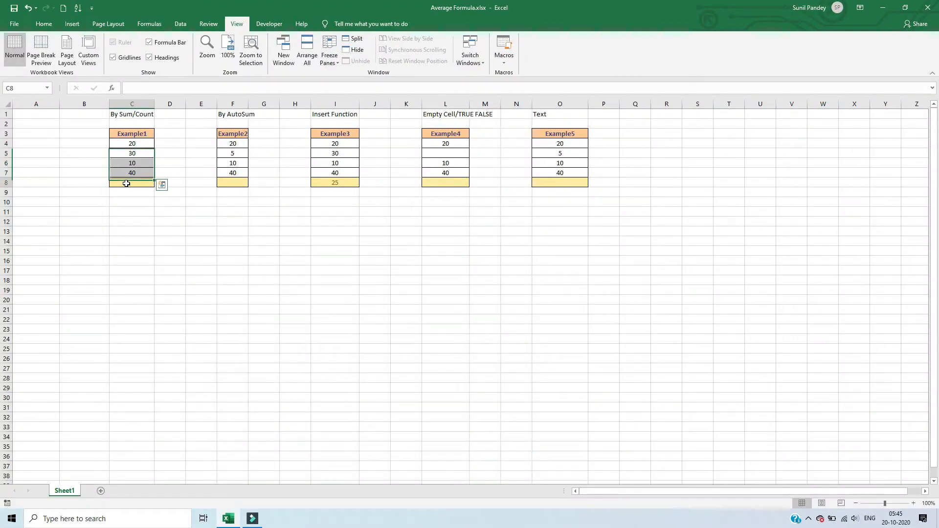
Step: Enter =SUM(C4:C7) in cell C8 to total the Example1 values
click(126, 182)
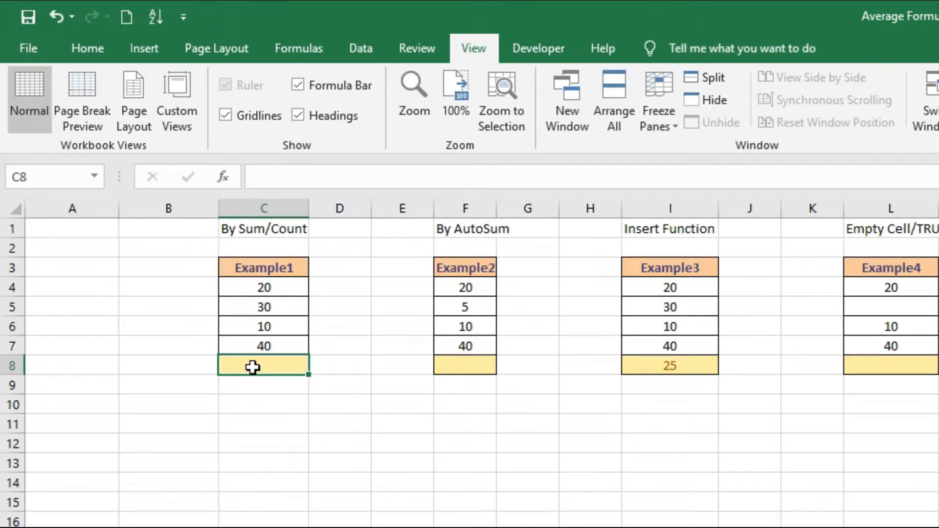
drag(257, 293, 257, 346)
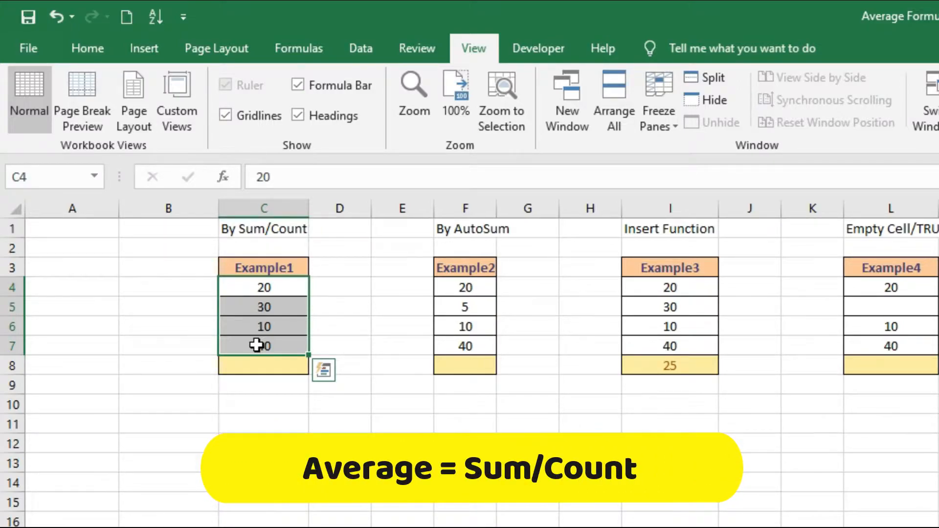
click(255, 366)
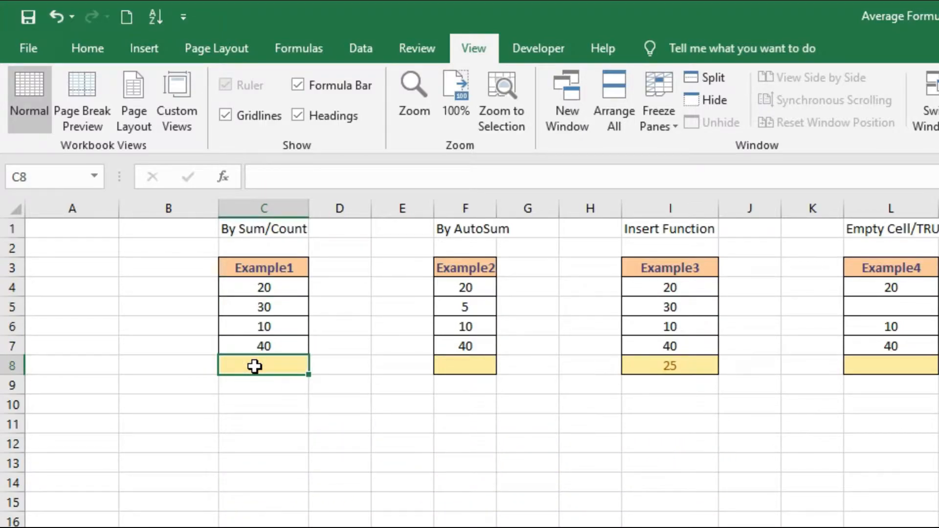
text(=sum)
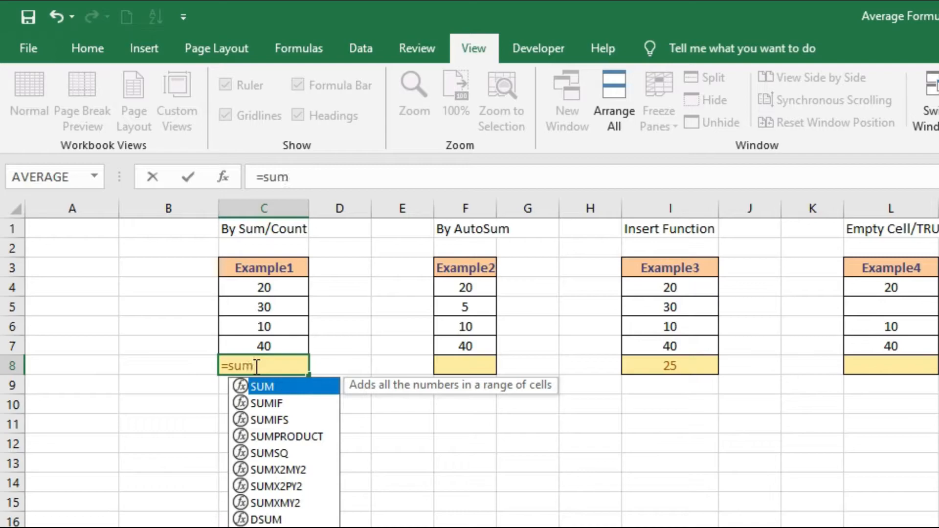
text(()
click(240, 290)
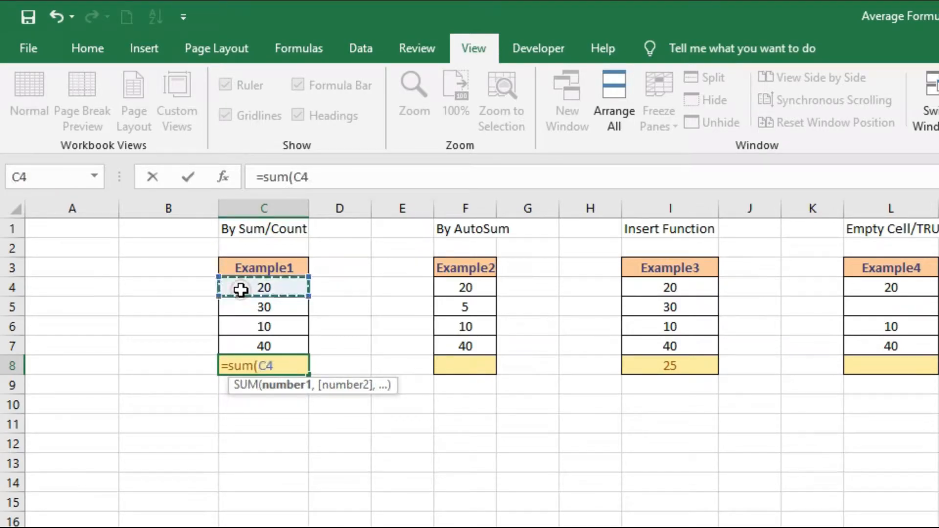
drag(241, 289, 244, 340)
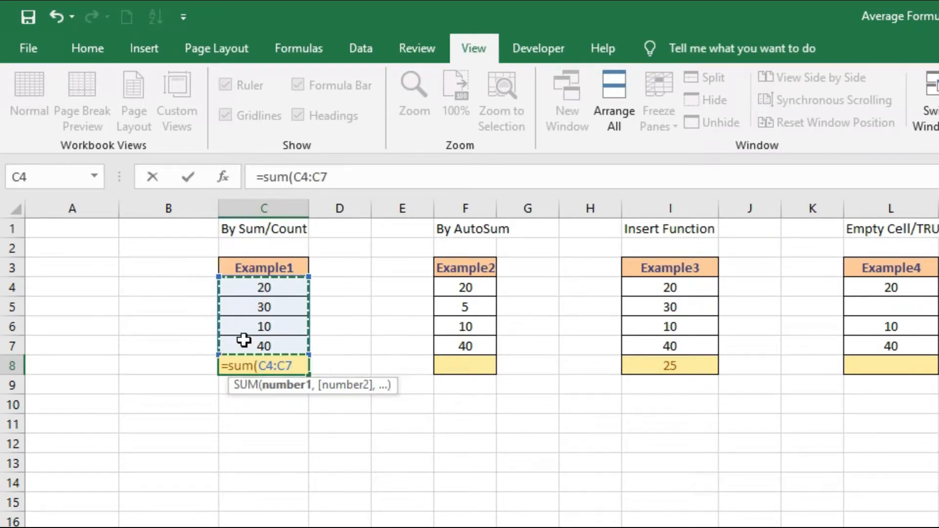
text())
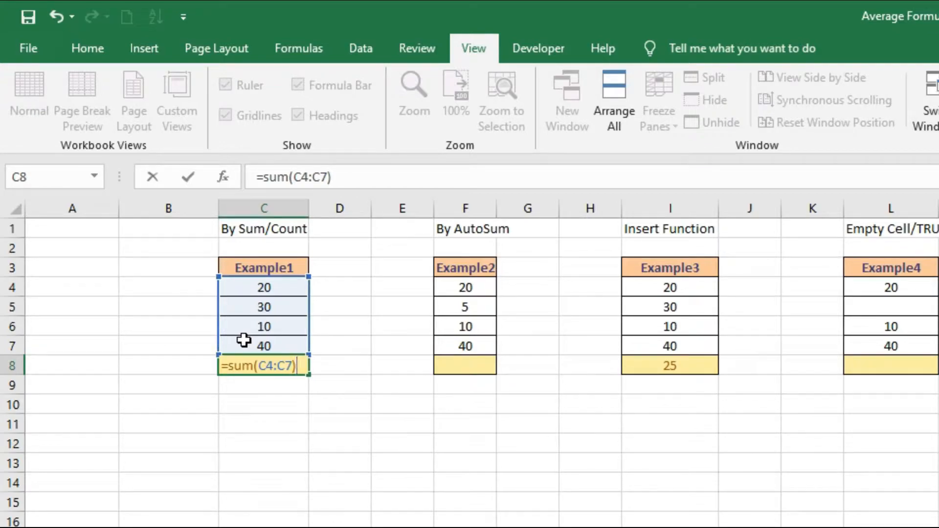
key(Return)
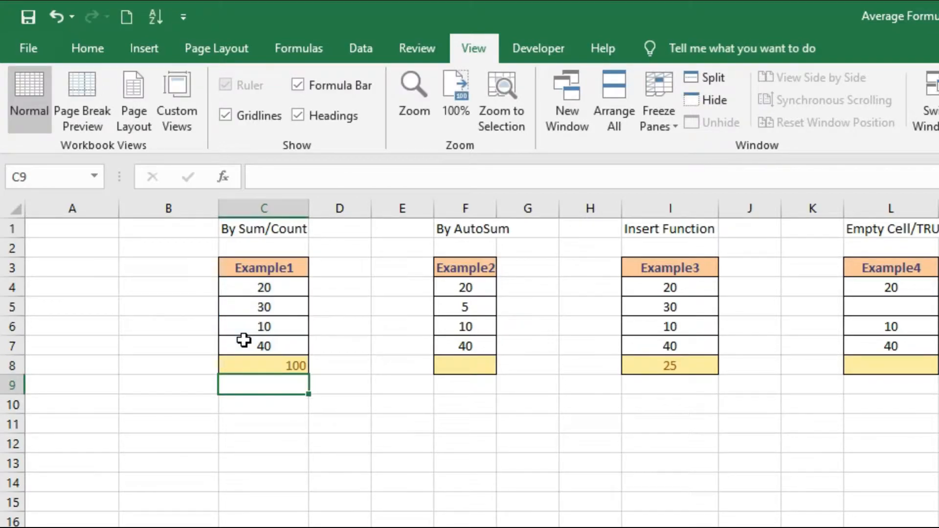
Step: Extend the formula in C8 to =SUM(C4:C7)/COUNT(C4:C7) and center the cell's content
click(256, 366)
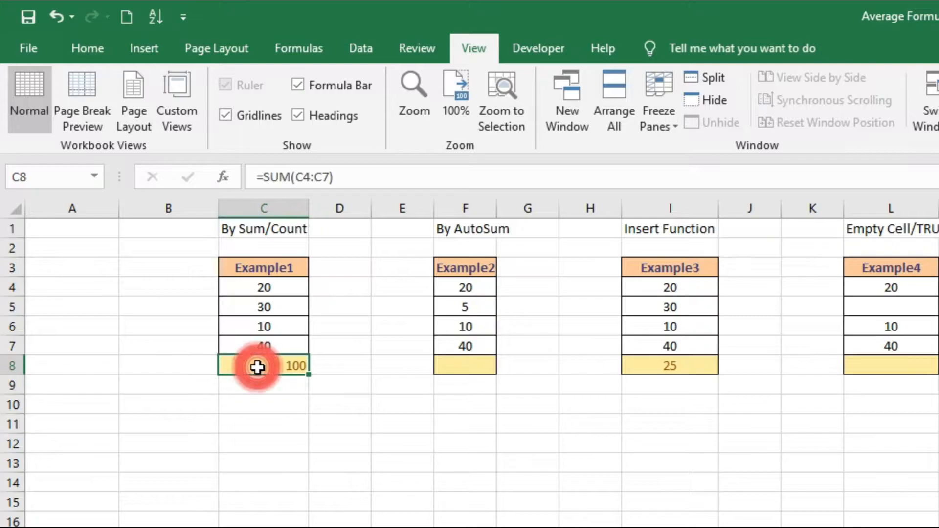
click(345, 177)
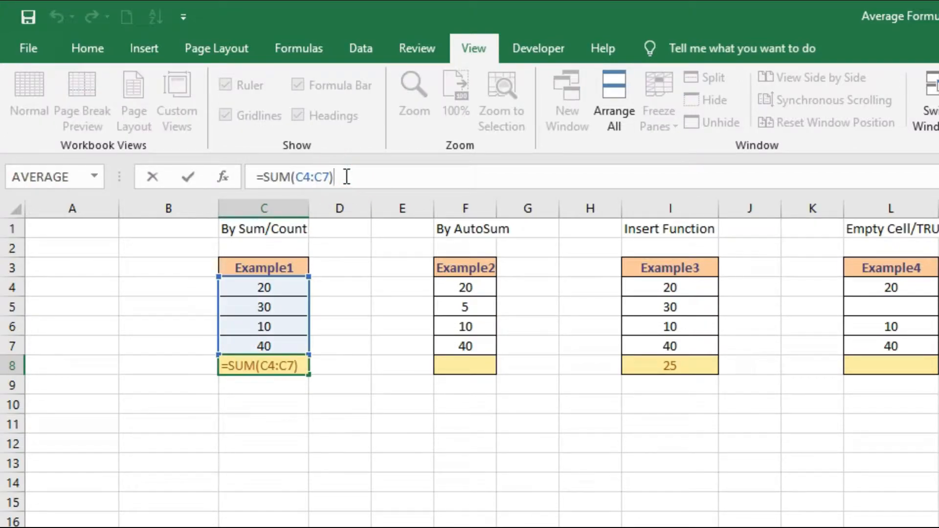
text(/)
text(count)
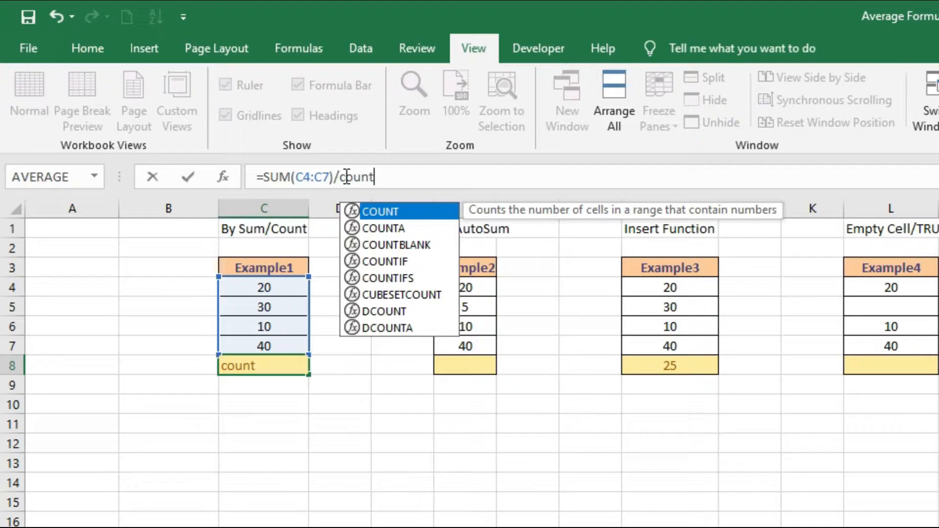
text(()
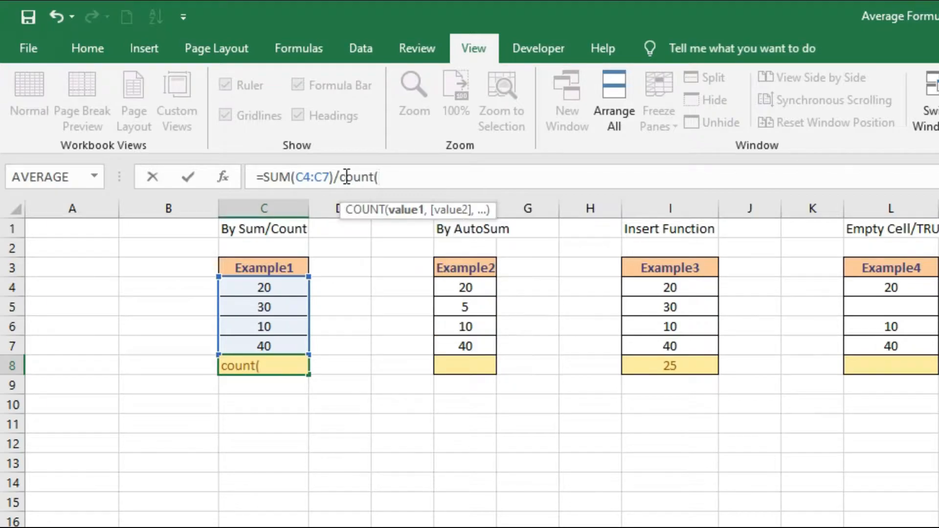
click(272, 289)
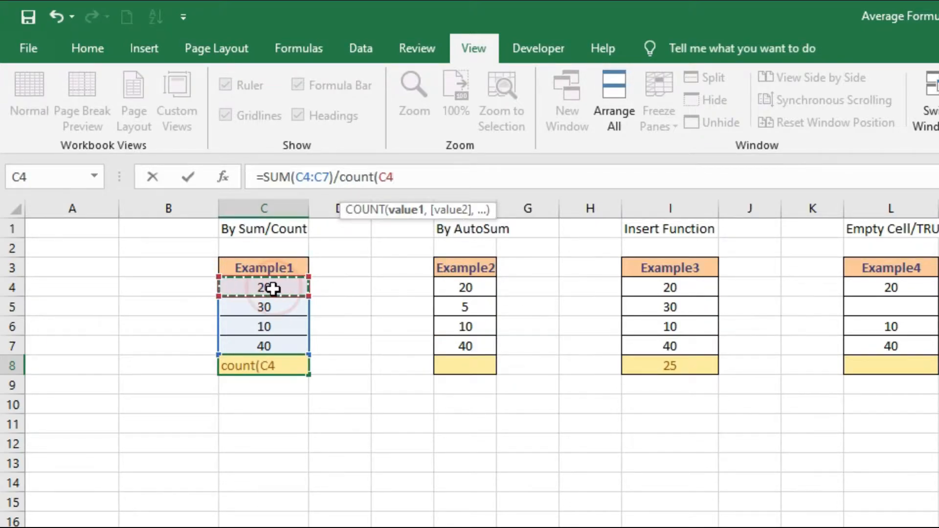
drag(273, 289, 273, 339)
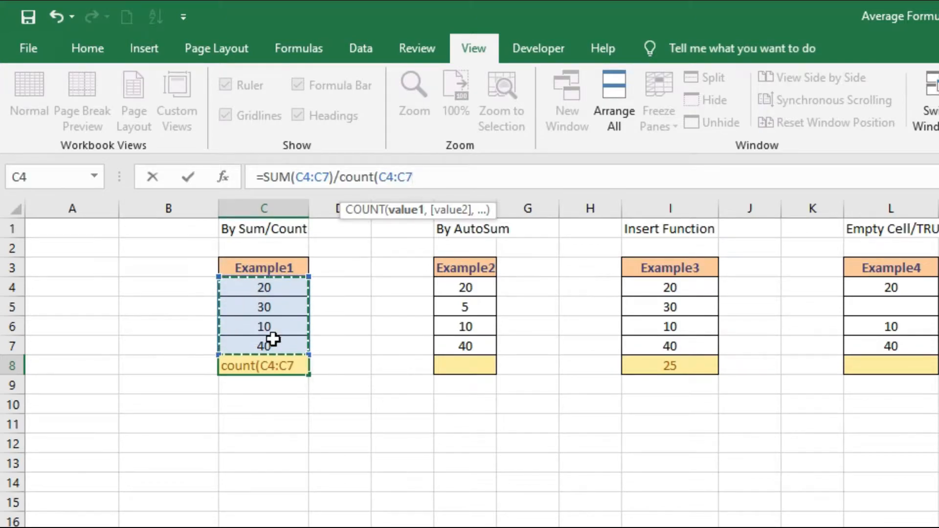
text())
key(Return)
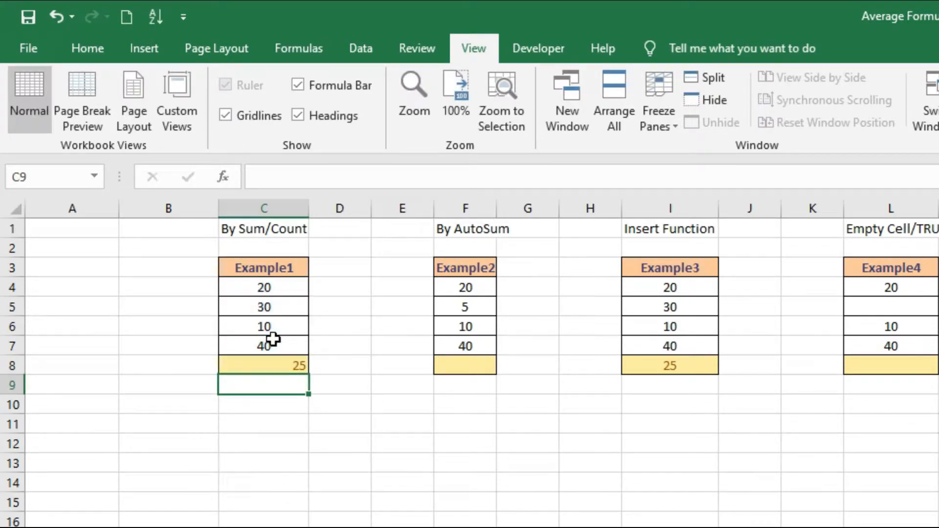
click(272, 363)
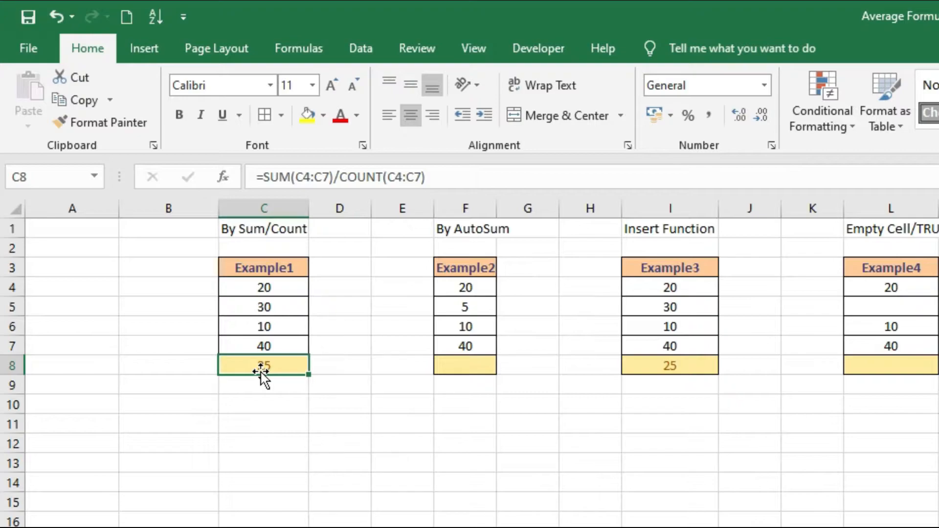
Step: Calculate the average of the Example2 values F4:F7 in cell F8 with AutoSum's Average function
click(453, 363)
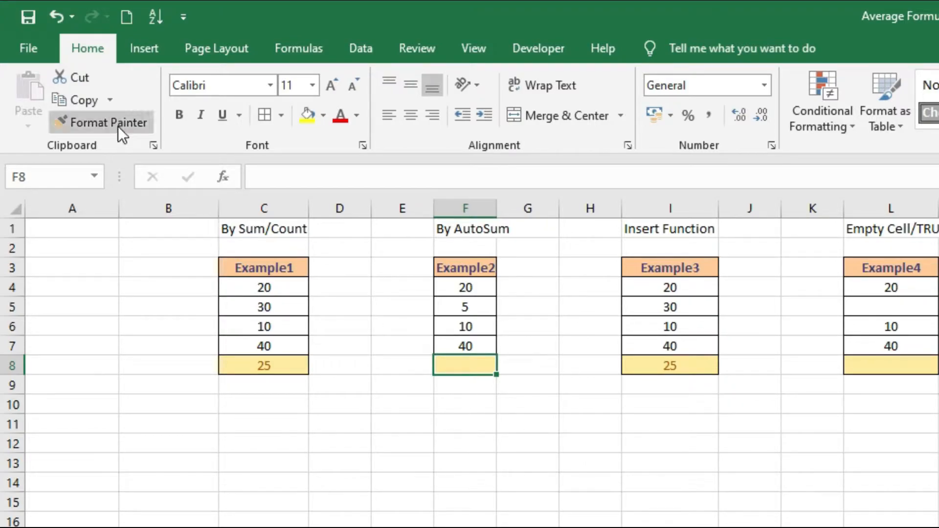
click(88, 45)
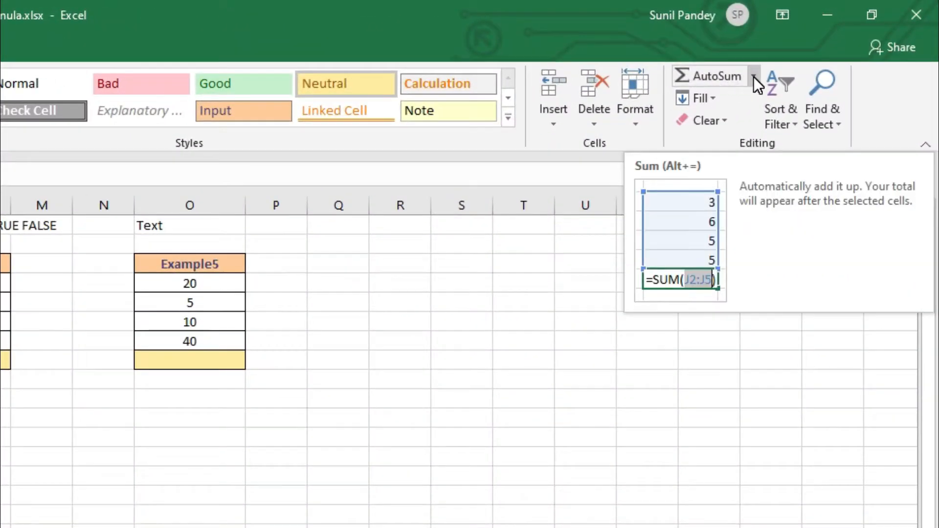
click(753, 76)
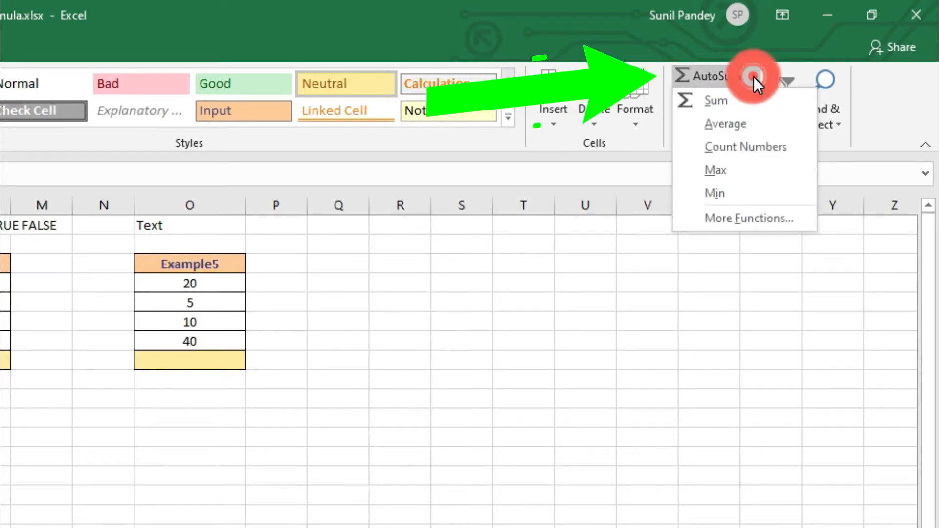
click(732, 125)
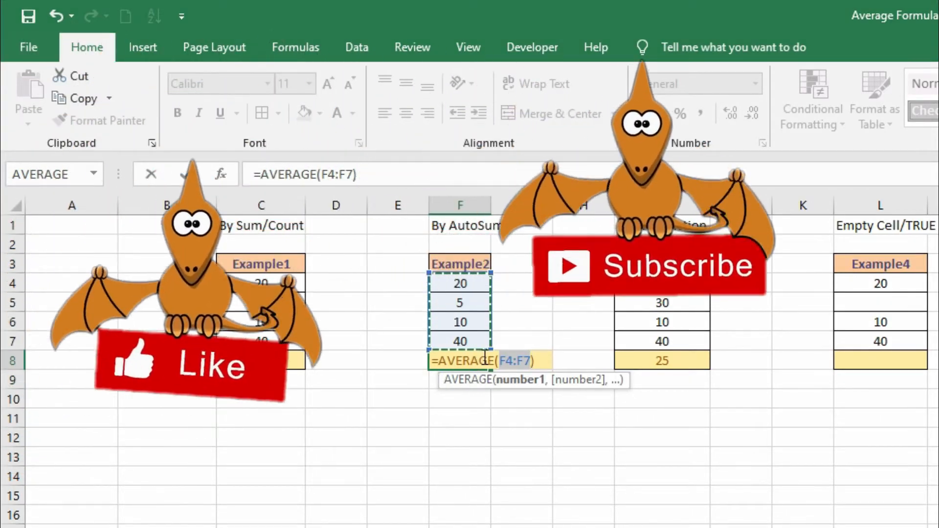
click(695, 497)
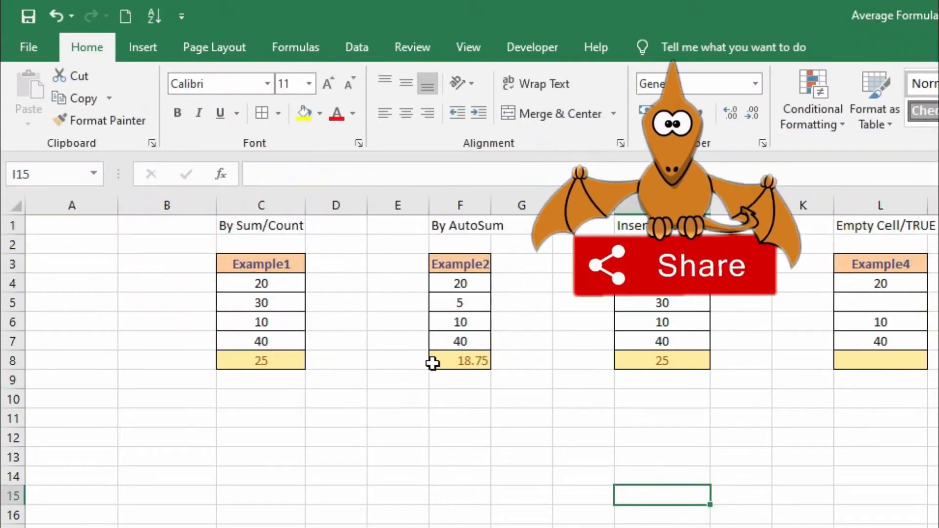
Step: Center the Example2 average in cell F8 horizontally
click(440, 361)
click(456, 379)
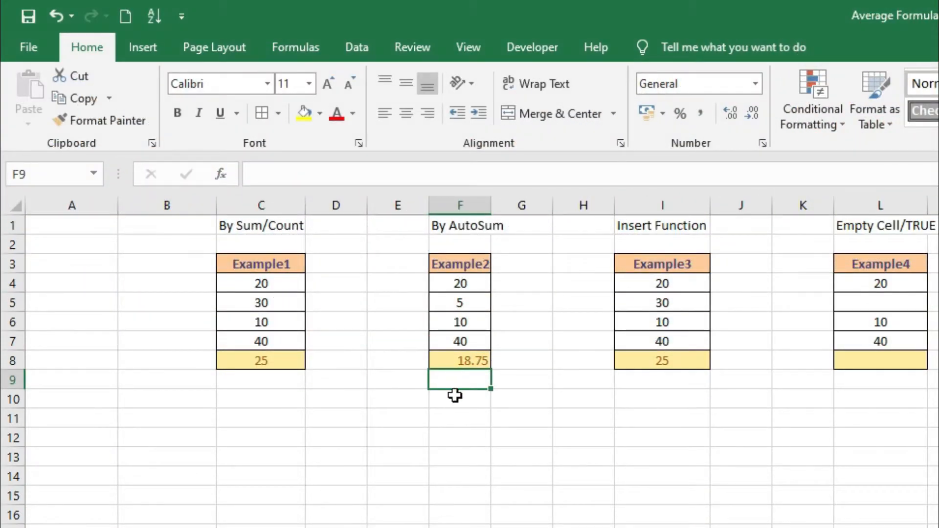
click(458, 361)
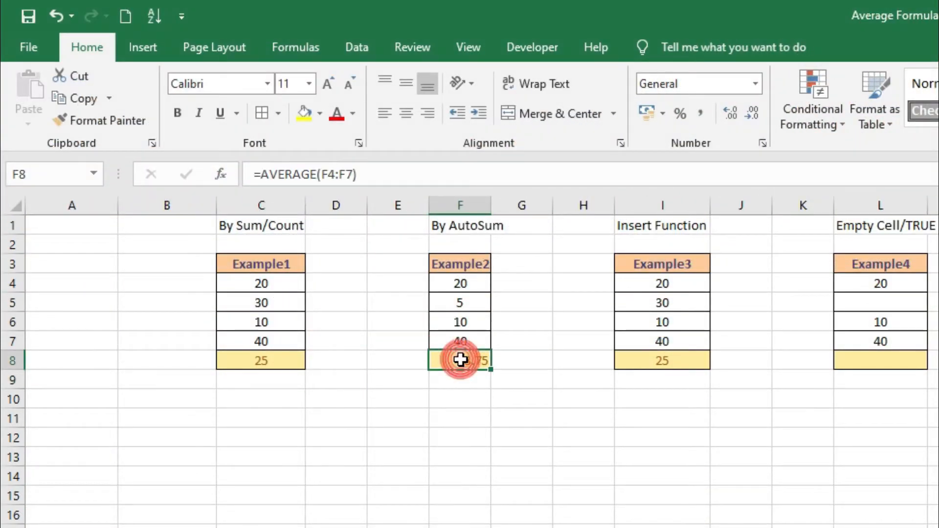
click(406, 113)
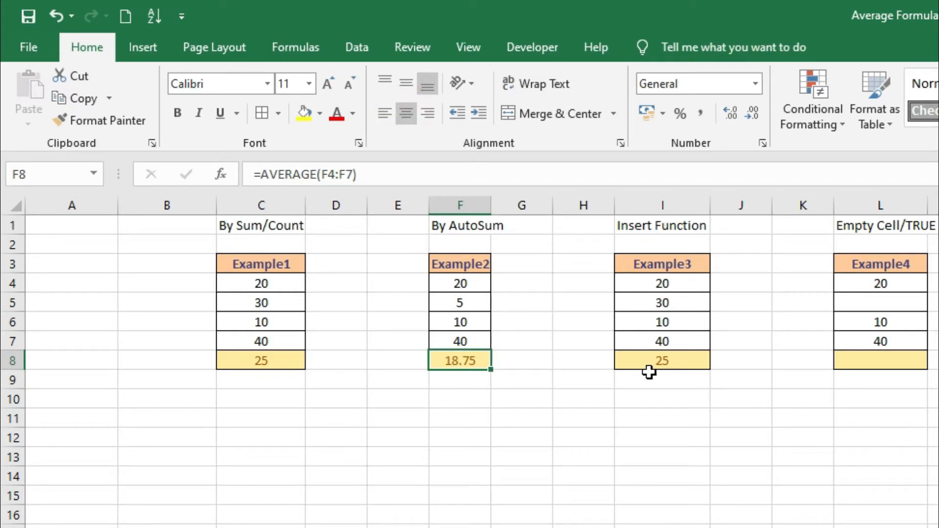
Step: Clear the Example3 result in cell I8 and use Insert Function to add AVERAGE with Number1 set to I4:I7
click(662, 358)
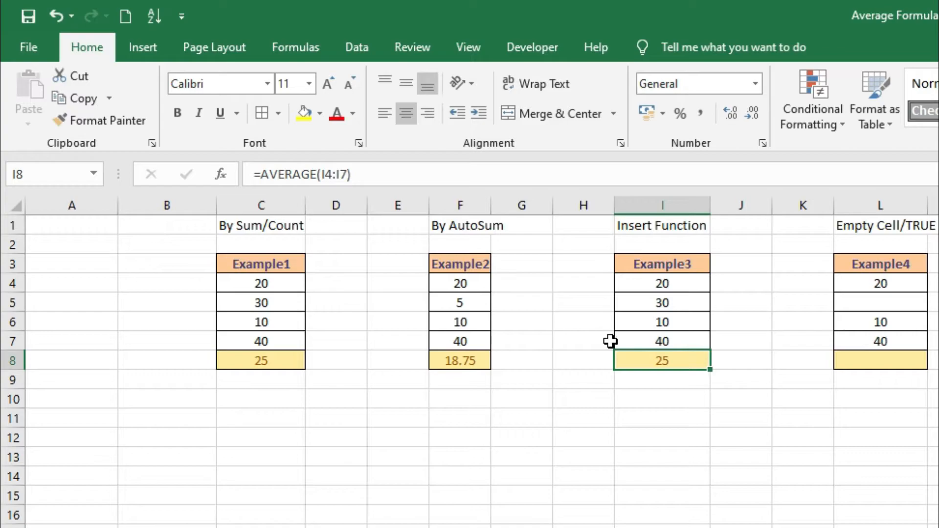
key(Delete)
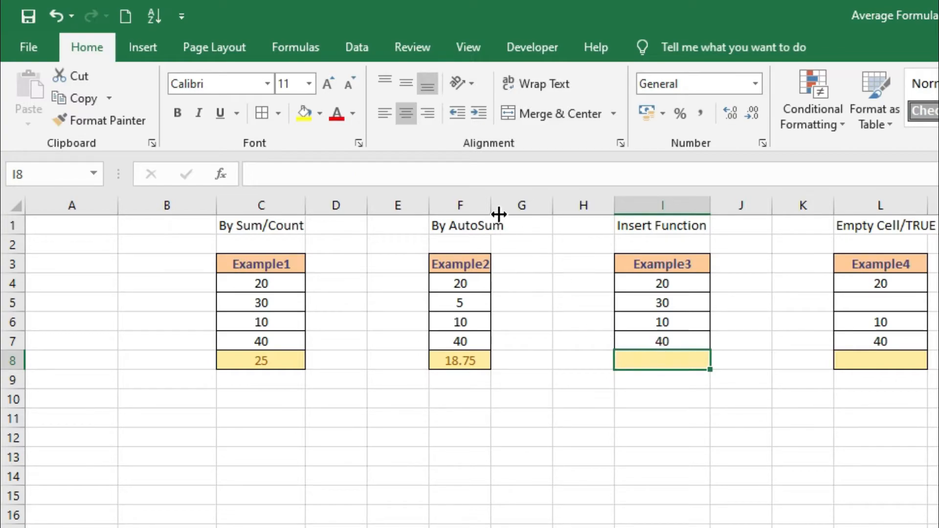
click(130, 49)
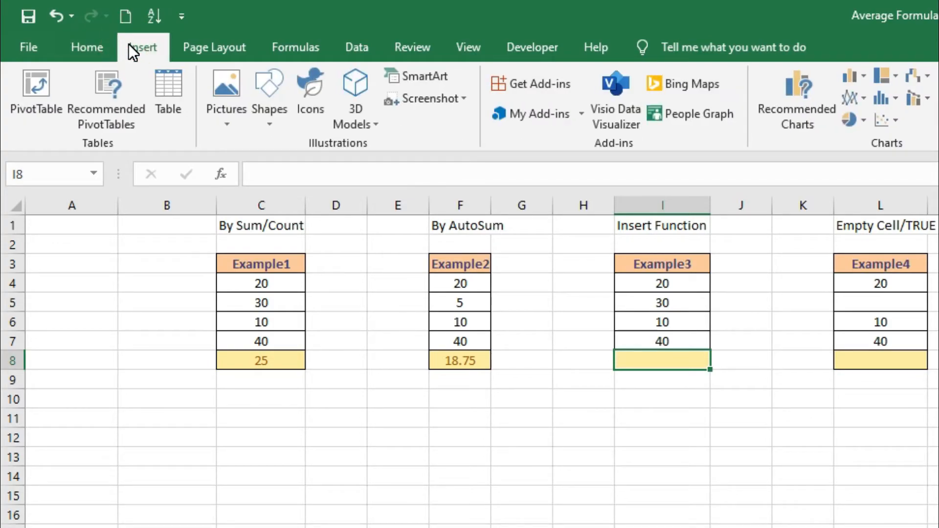
click(295, 44)
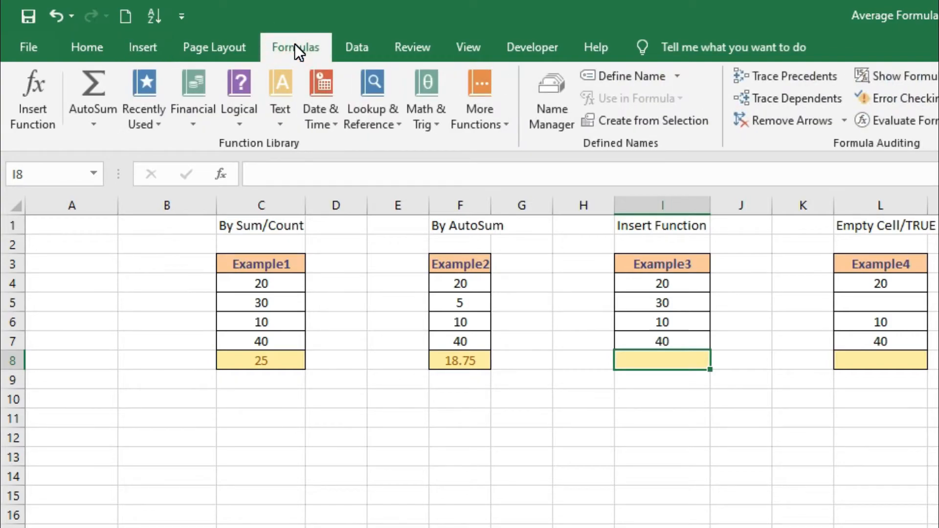
click(37, 112)
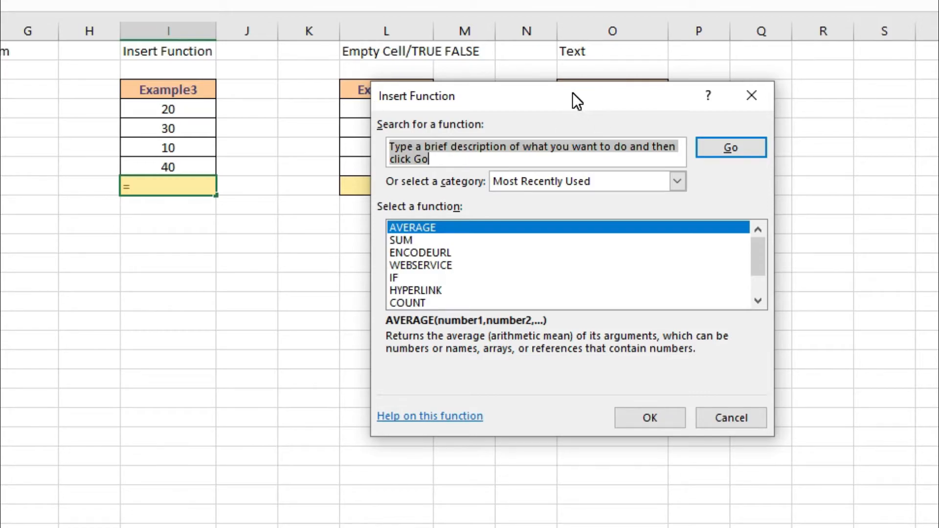
click(422, 228)
click(636, 411)
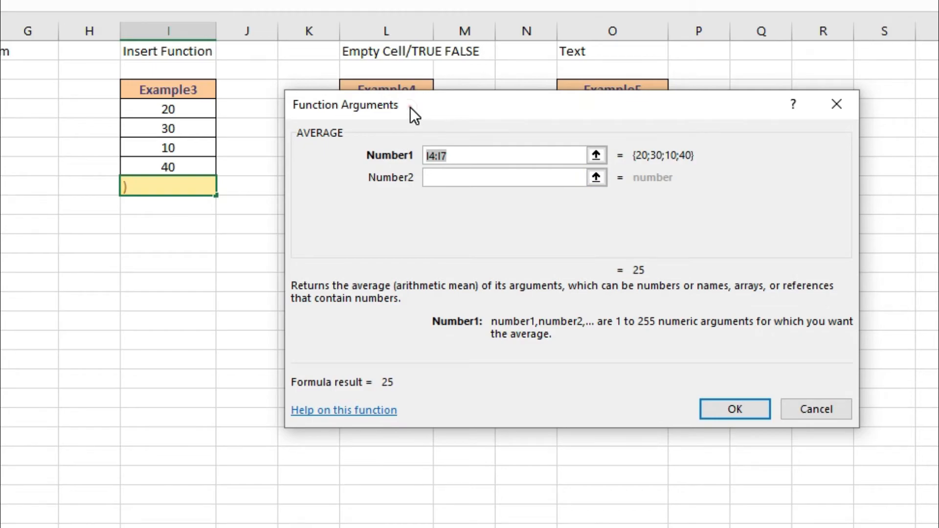
drag(410, 107, 392, 201)
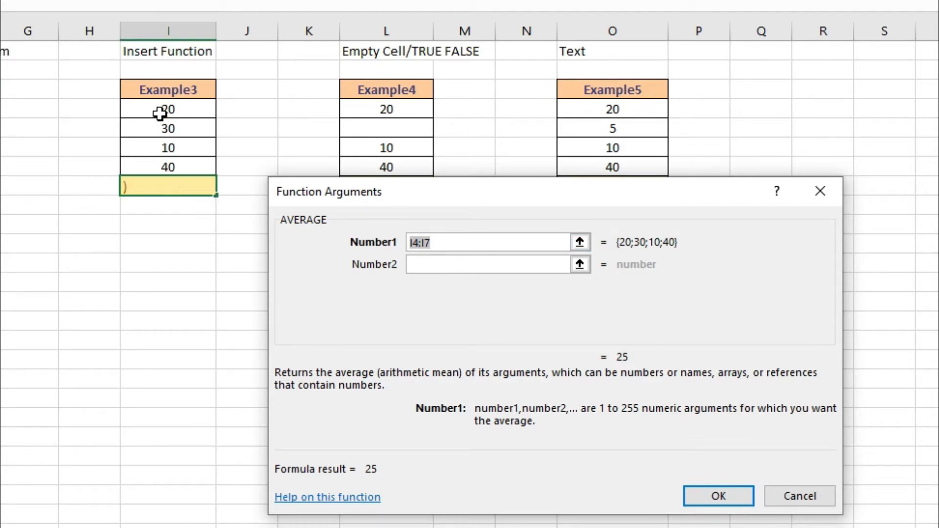
drag(160, 113, 161, 166)
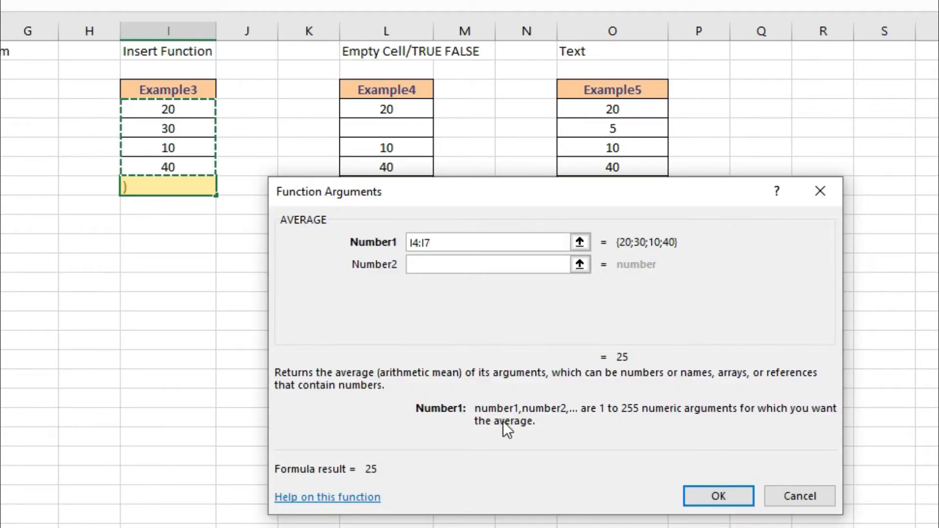
click(713, 496)
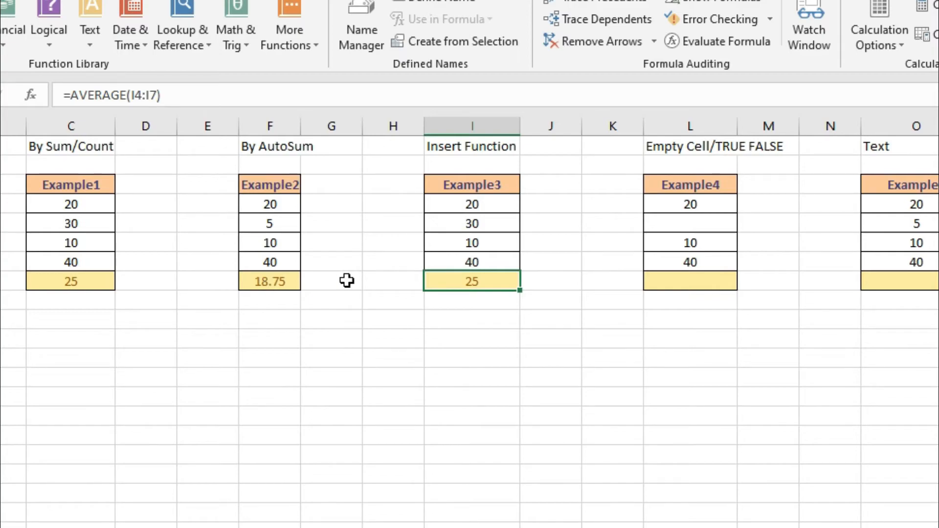
click(471, 284)
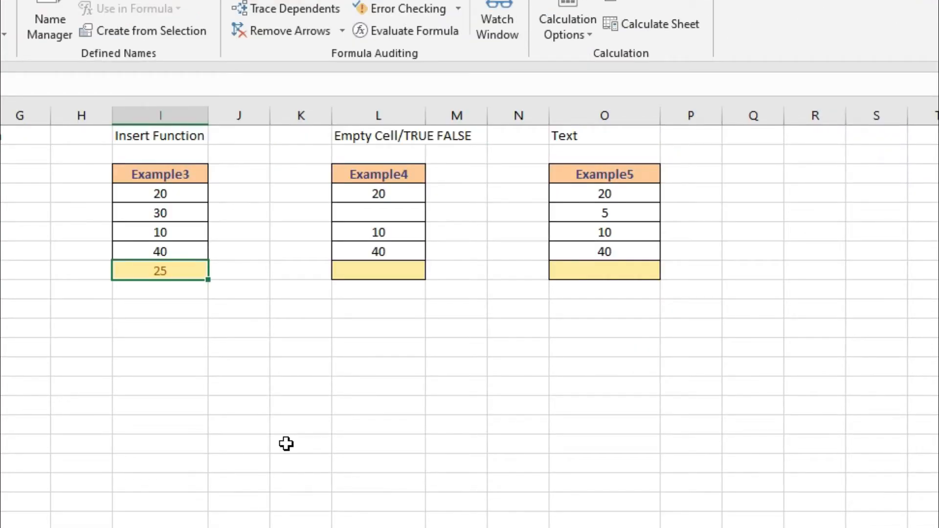
key(ctrl+grave)
click(194, 296)
click(178, 271)
click(369, 274)
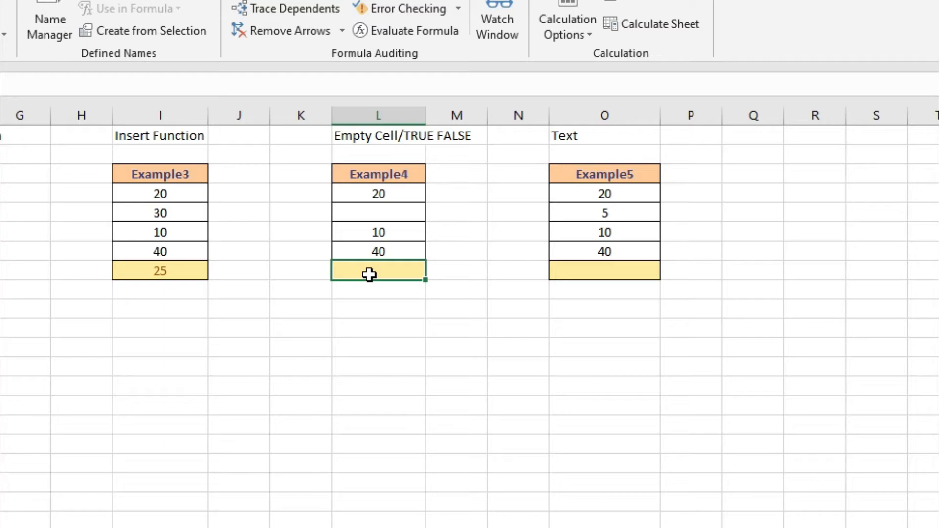
Step: Enter the formula =AVERAGE(I4:I7) directly in cell I8 for the Example3 values
click(147, 273)
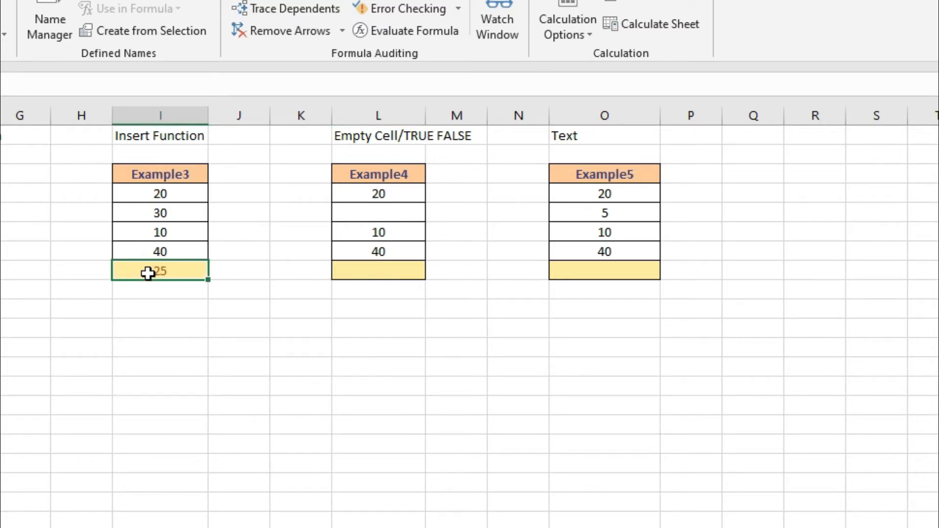
text(=)
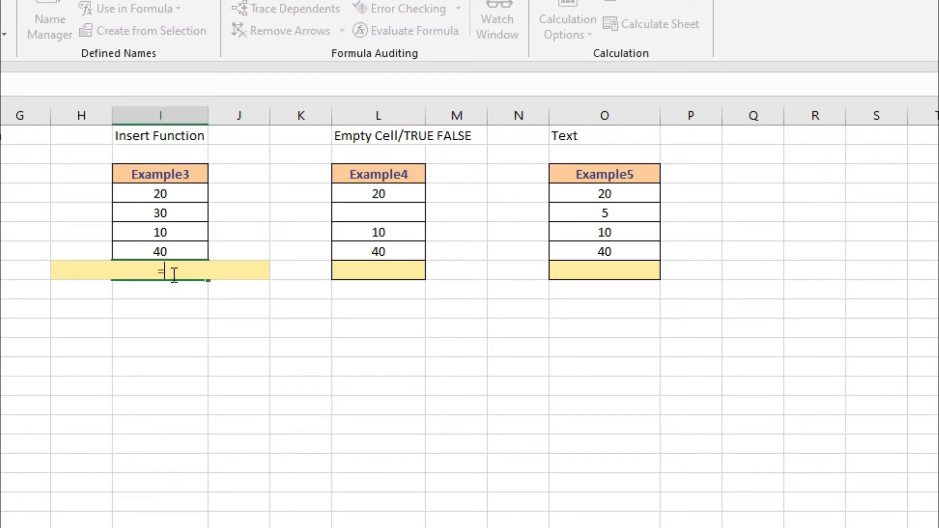
text(ave)
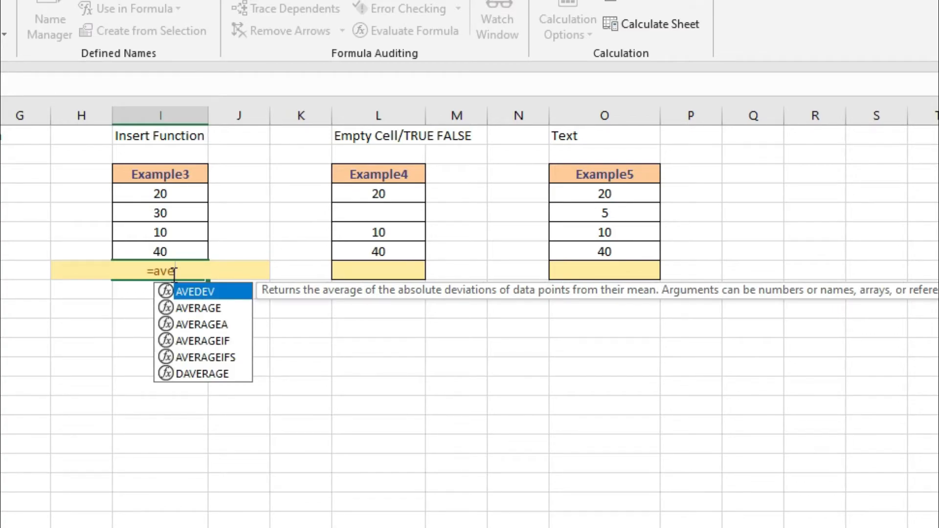
double_click(198, 313)
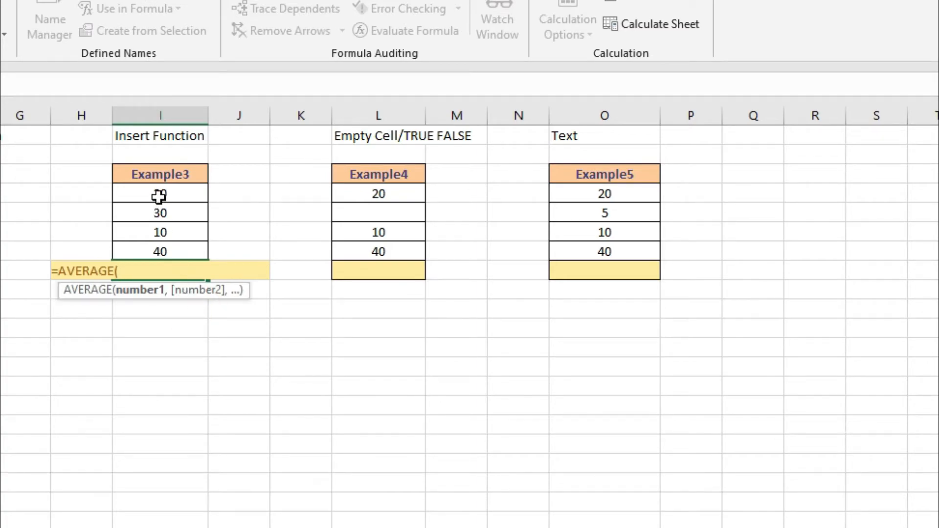
drag(160, 194, 159, 245)
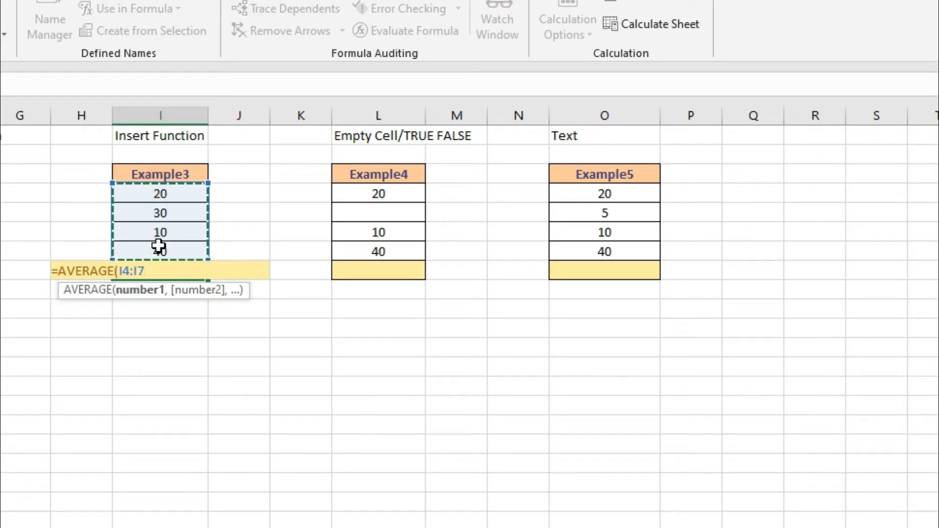
text())
key(Return)
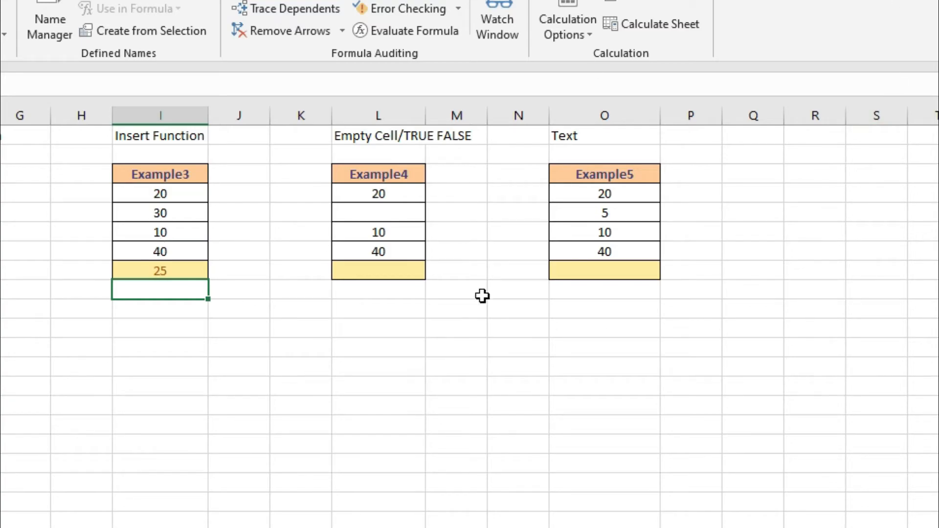
Step: Examine the Example4 values in L4:L7, including the empty cell L5
click(368, 212)
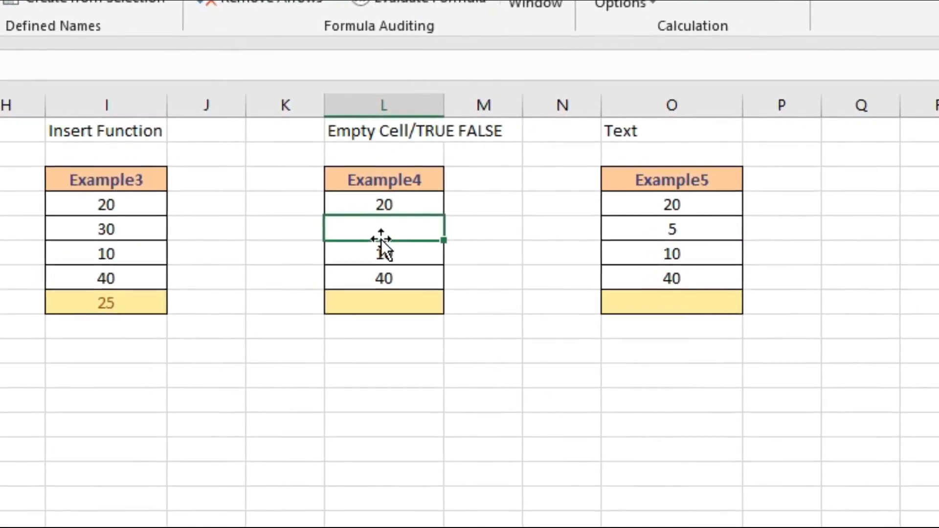
click(399, 201)
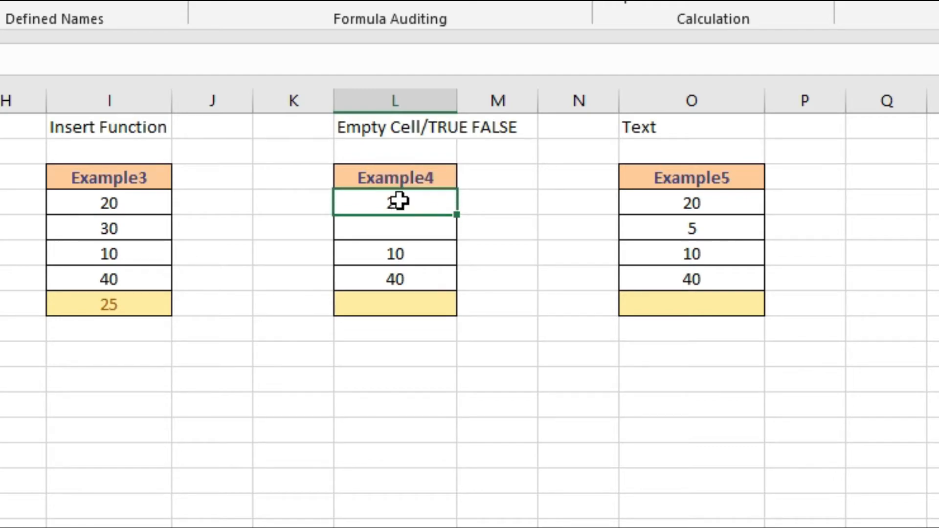
click(399, 200)
drag(399, 200, 406, 273)
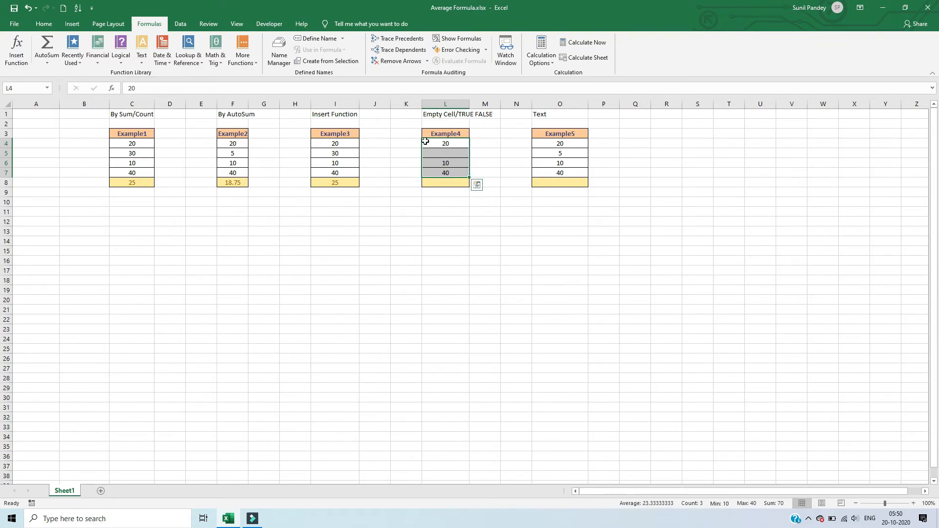
drag(430, 141, 431, 171)
click(437, 181)
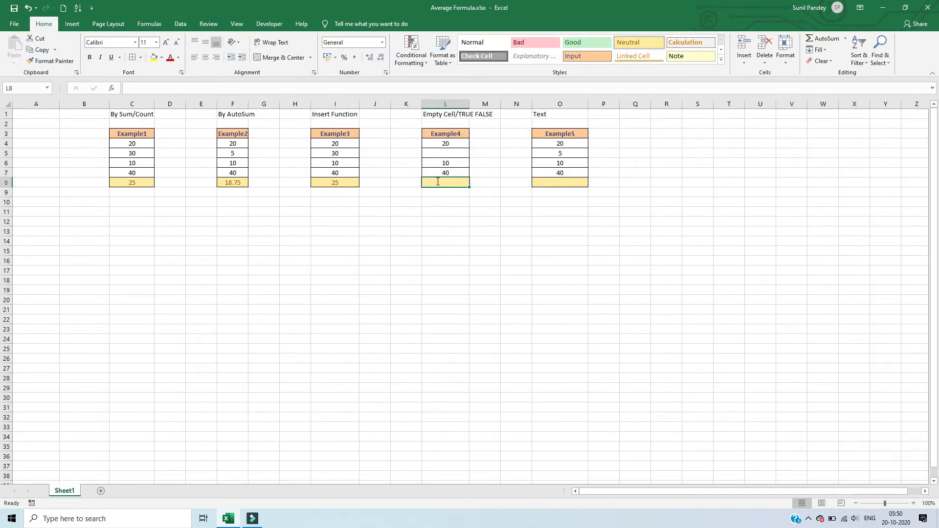
text(=su)
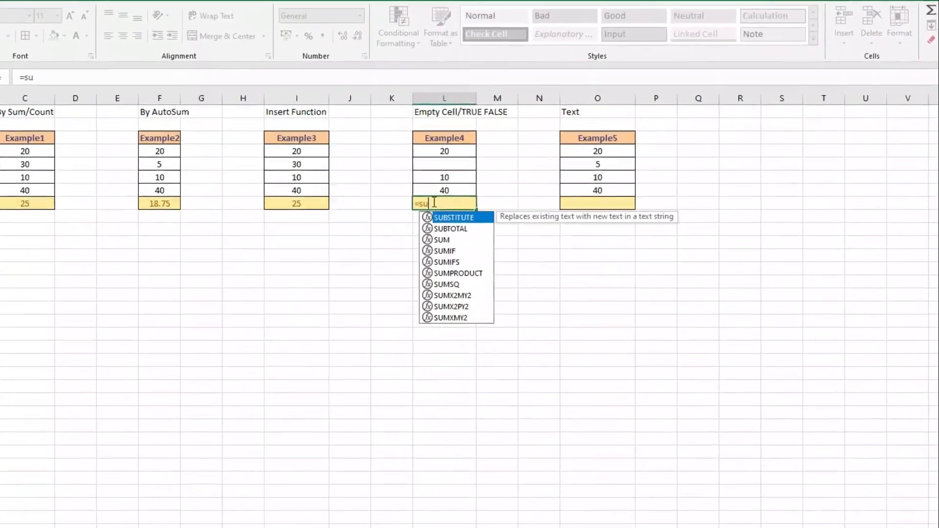
key(Escape)
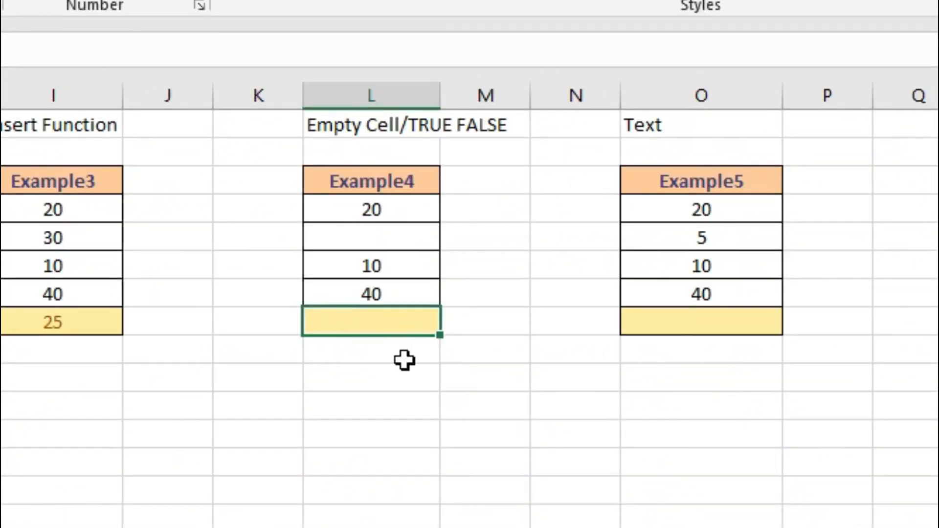
click(465, 345)
Step: Enter the formula =AVERAGE(L4:L7) in cell L8 to average the Example4 values
click(367, 330)
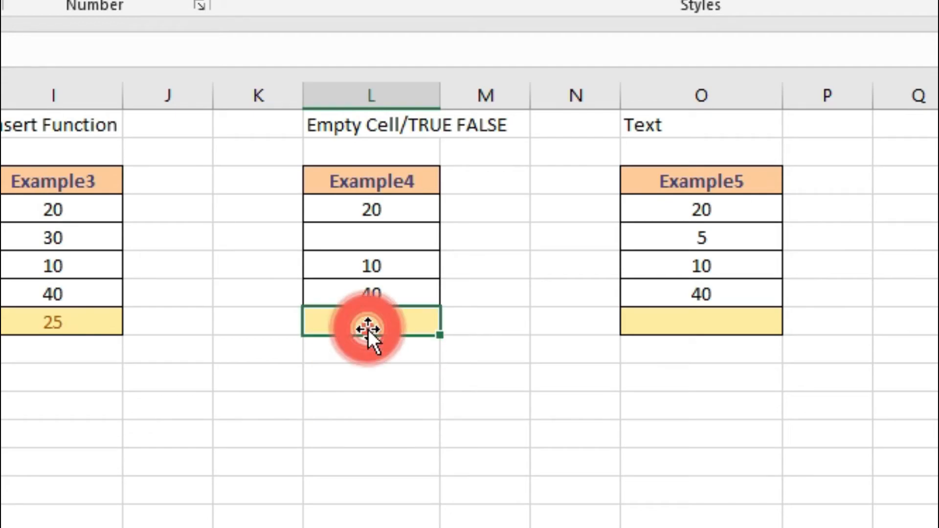
text(=ave)
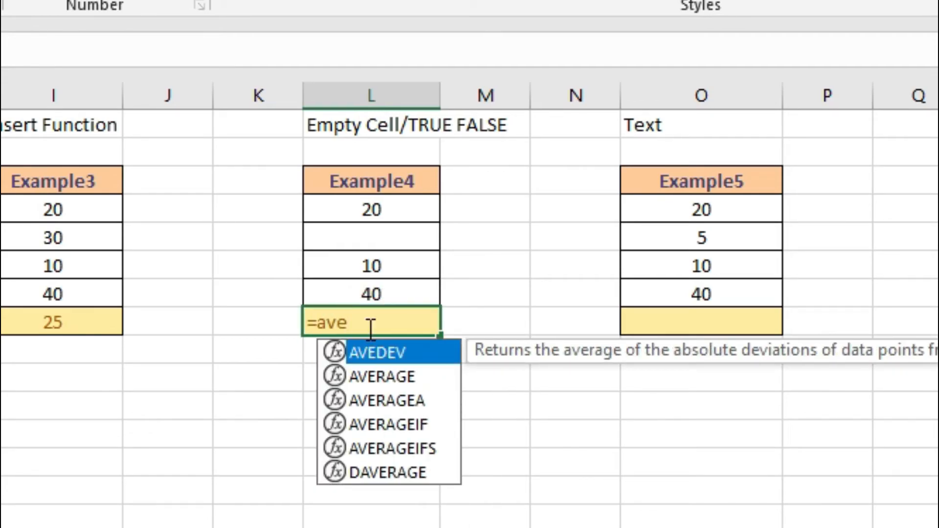
double_click(392, 377)
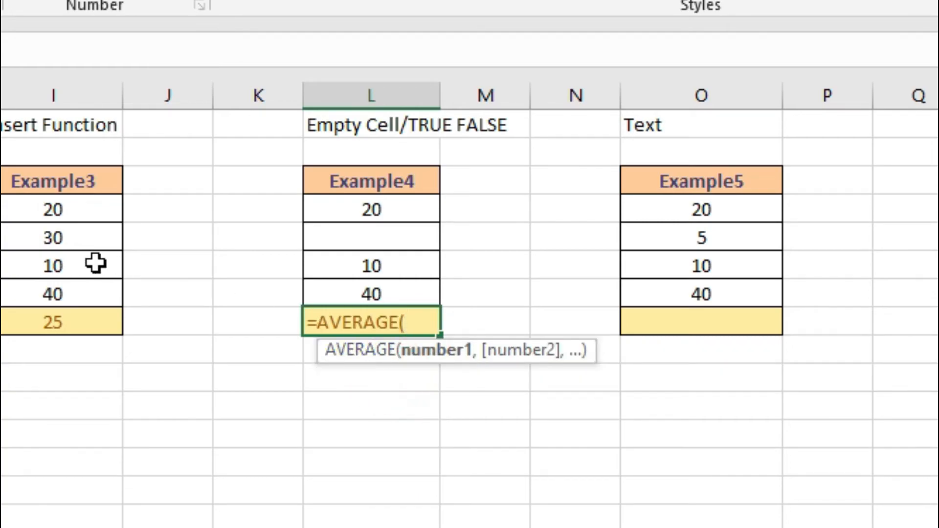
drag(364, 200, 366, 292)
text())
key(Return)
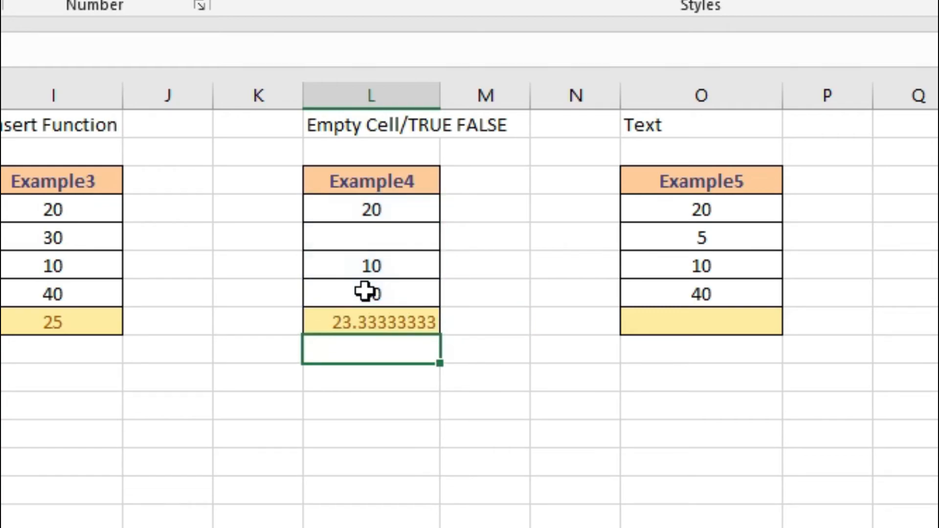
Step: Enter the text avb in the empty Example4 cell L5 and check the average in L8
click(362, 321)
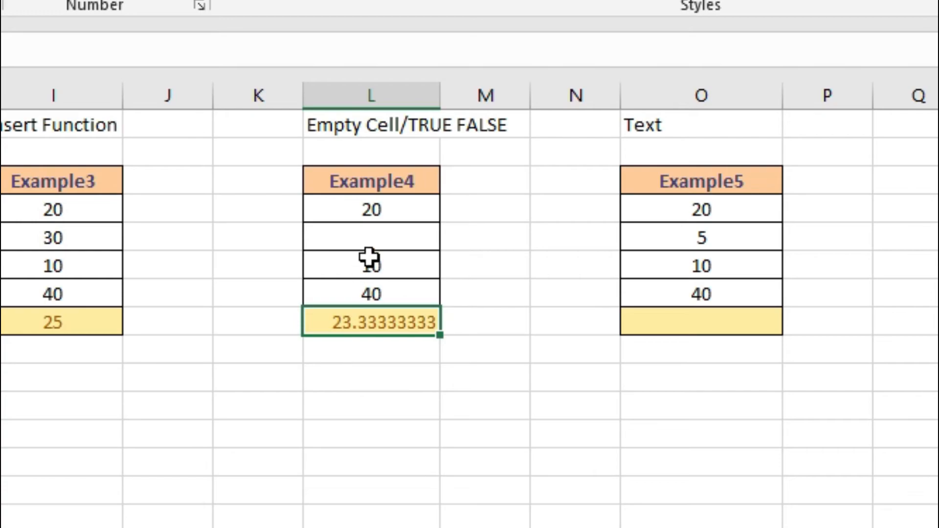
click(379, 235)
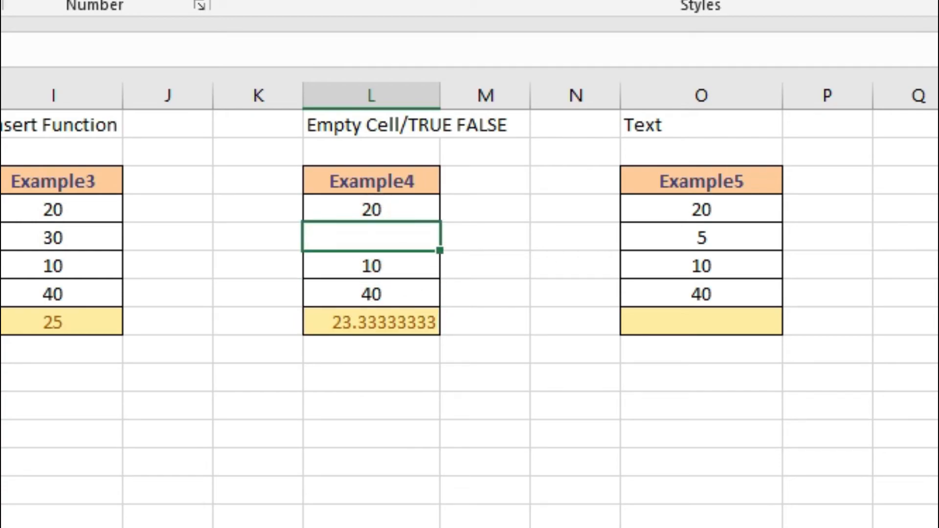
text(avb)
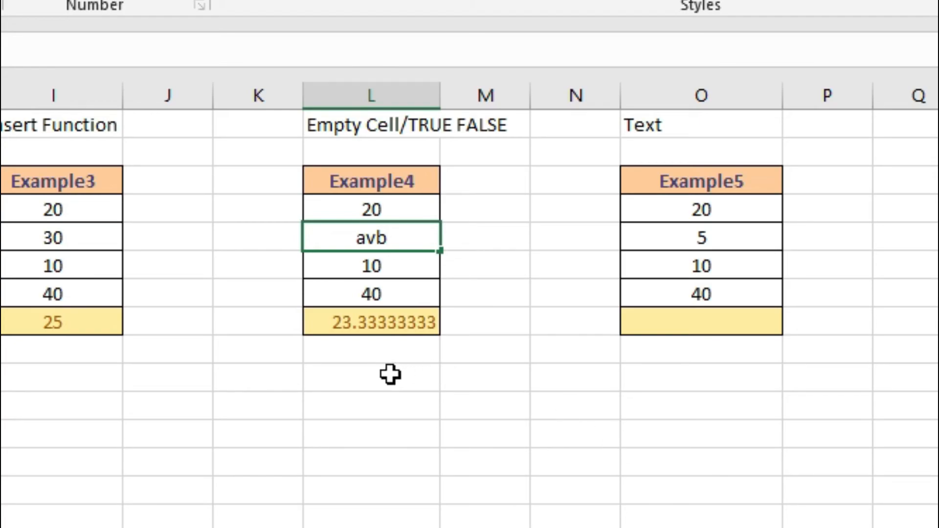
key(Return)
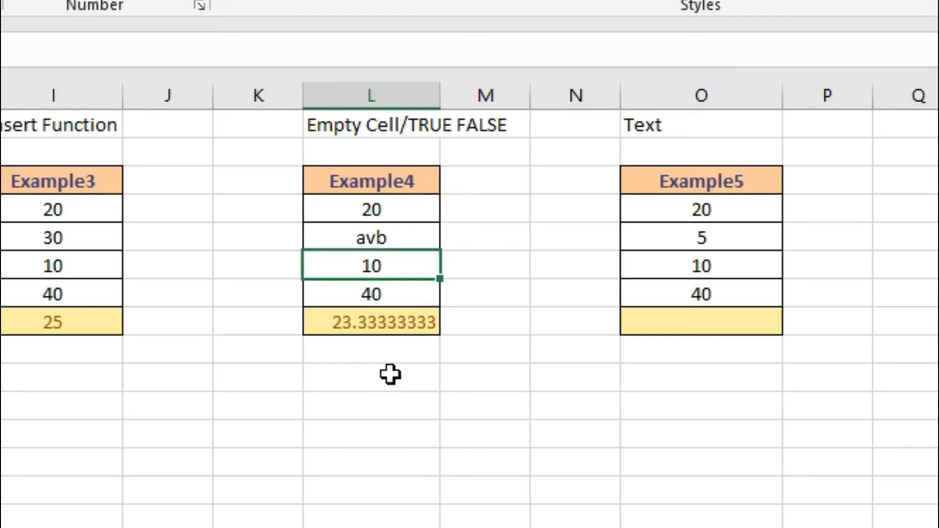
click(389, 323)
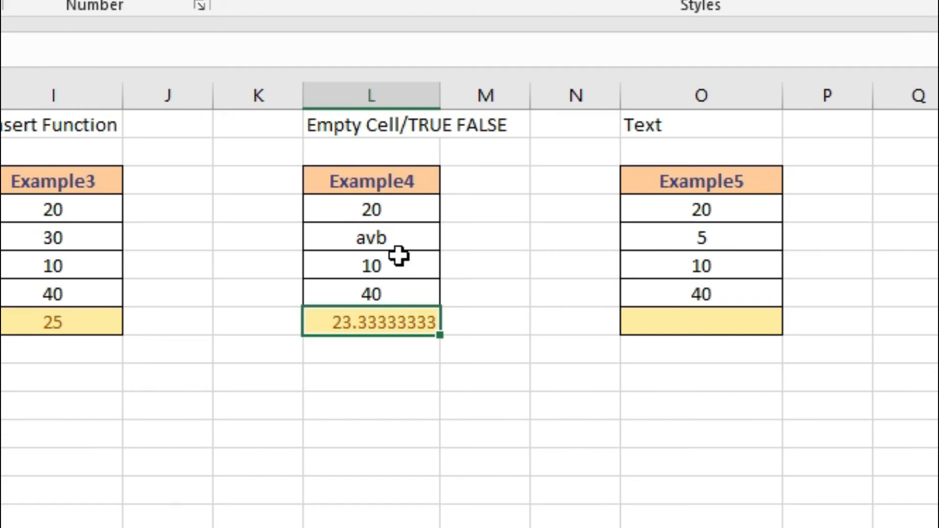
Step: Replace the text in Example4 cell L5 with the logical value TRUE
click(402, 239)
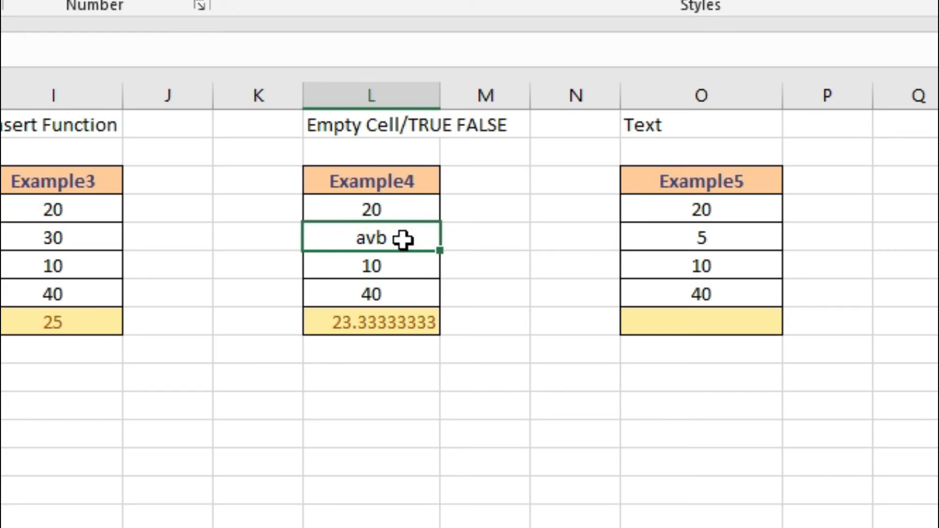
text(TRU)
key(BackSpace)
key(BackSpace)
key(BackSpace)
text(T)
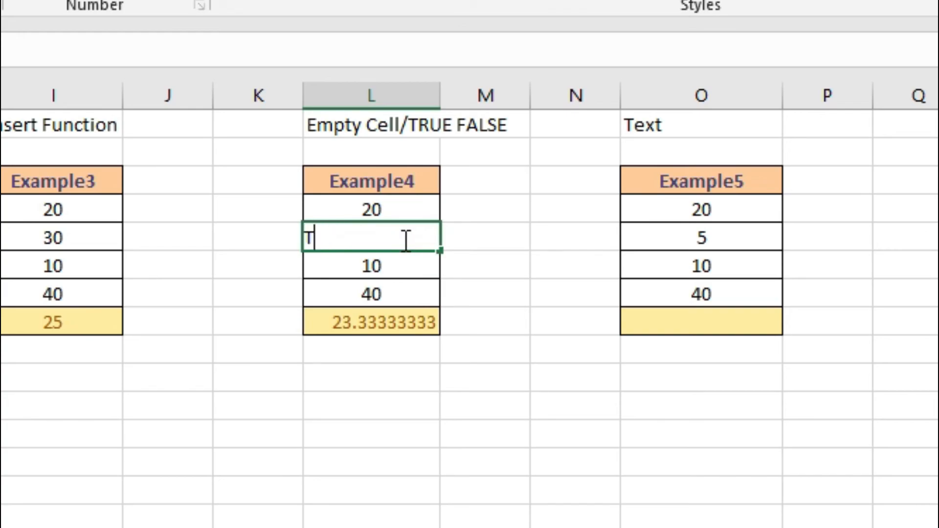
text(RUE)
key(Return)
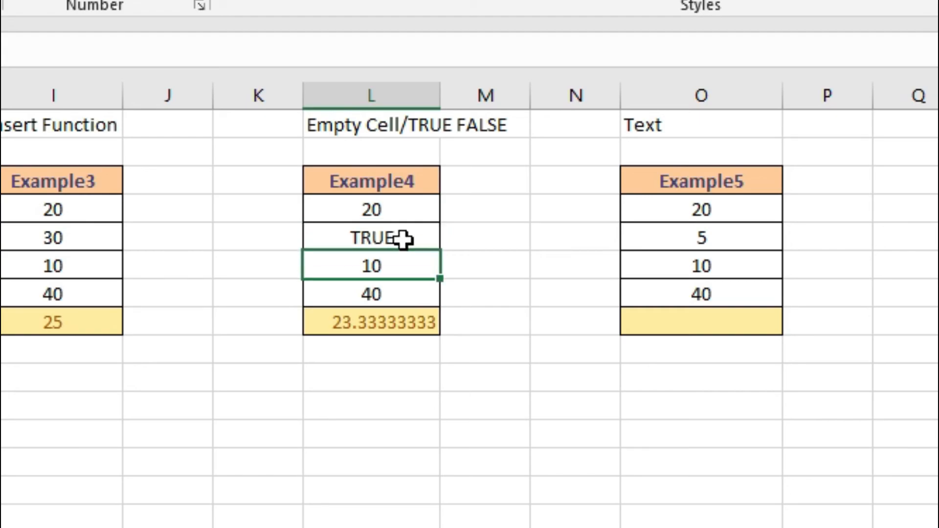